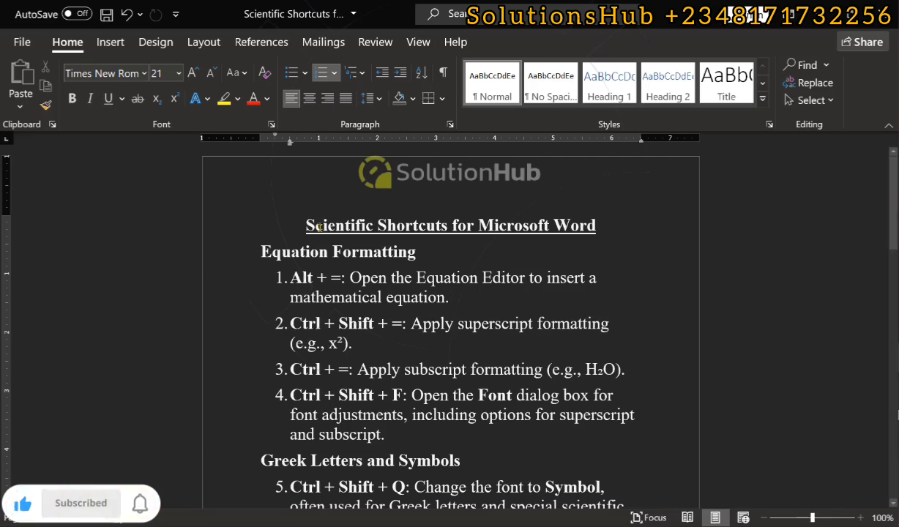
# Insert an empty equation at the end of item 1 and add A2 after item 2 with the 2 in superscript.
pyautogui.hotkey('alt', '=')
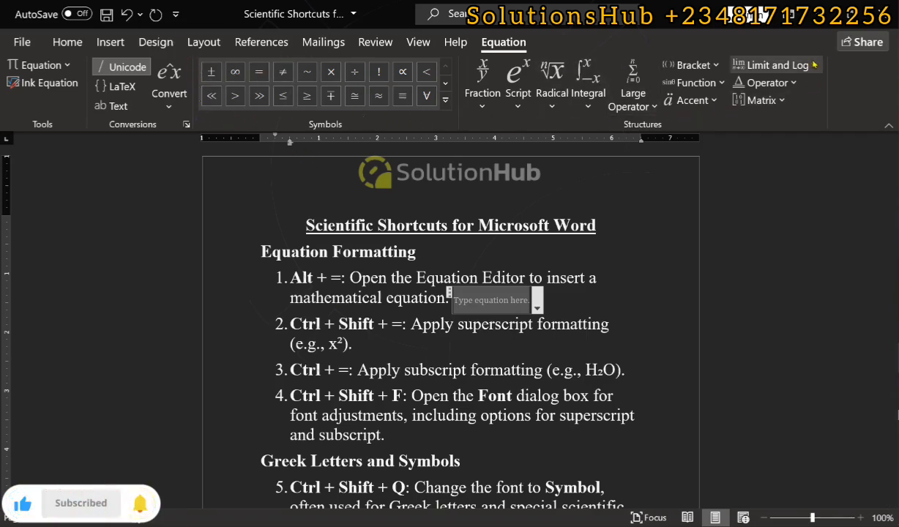
pyautogui.click(370, 339)
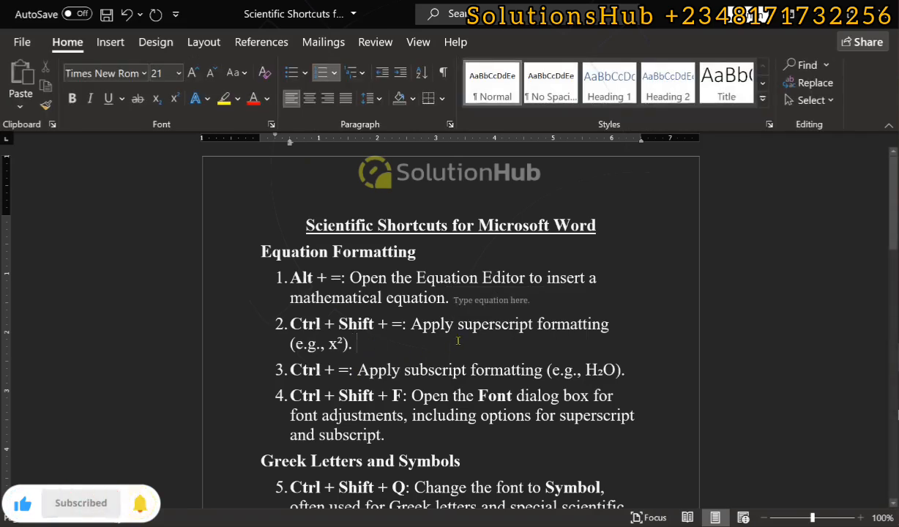
pyautogui.write('A2')
pyautogui.hotkey('shift', 'Right')
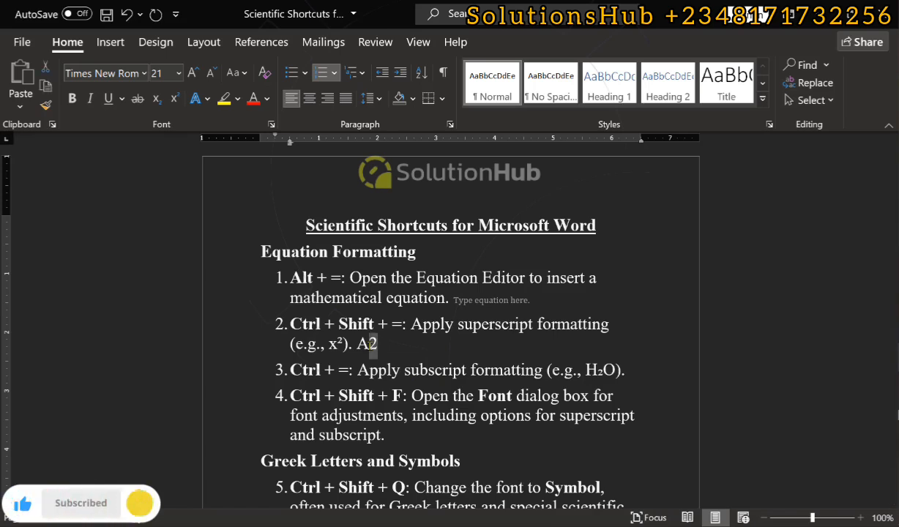
pyautogui.hotkey('ctrl', 'shift', '=')
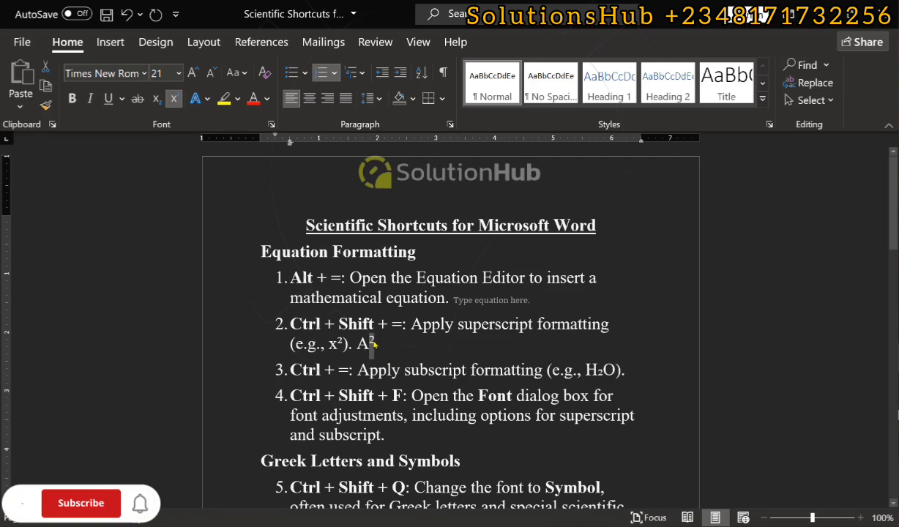
# Add CH2 on a new line at the end of item 3 and format its 2 as subscript.
pyautogui.click(648, 374)
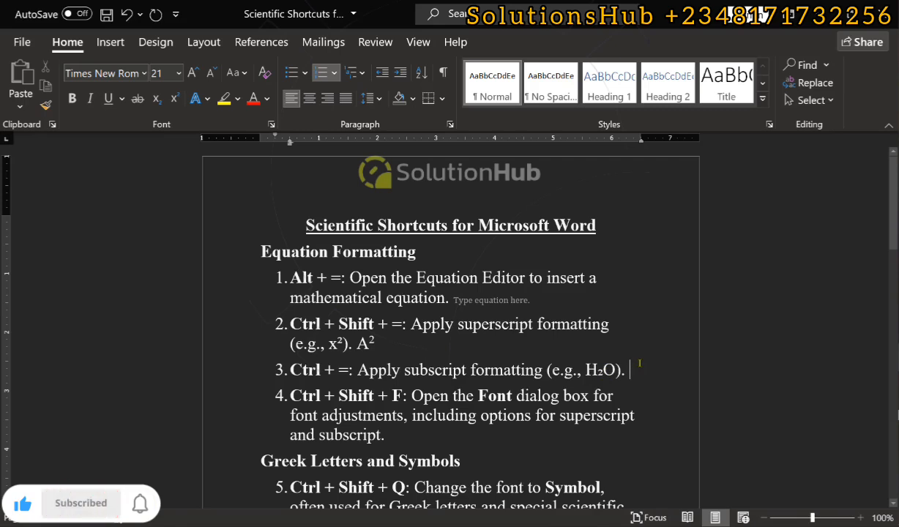
pyautogui.press('Return')
pyautogui.write('CH2')
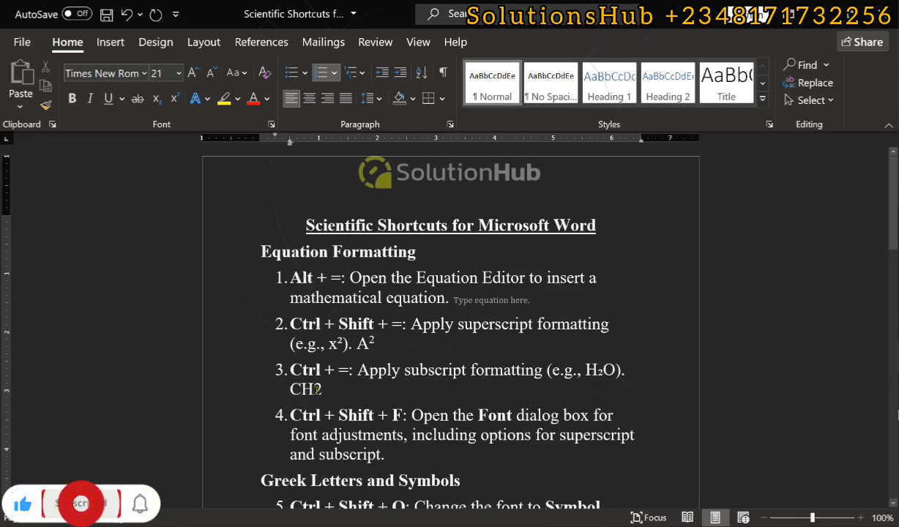
pyautogui.hotkey('shift', 'Left')
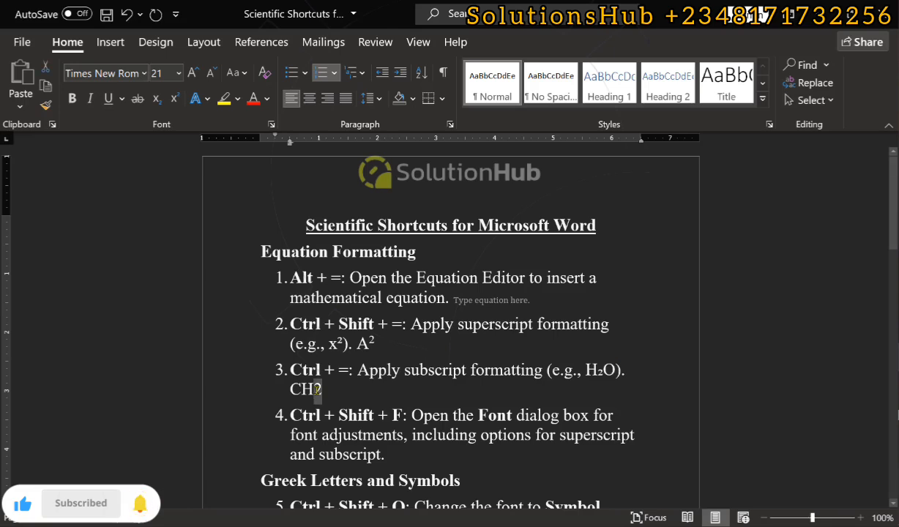
pyautogui.hotkey('ctrl', '=')
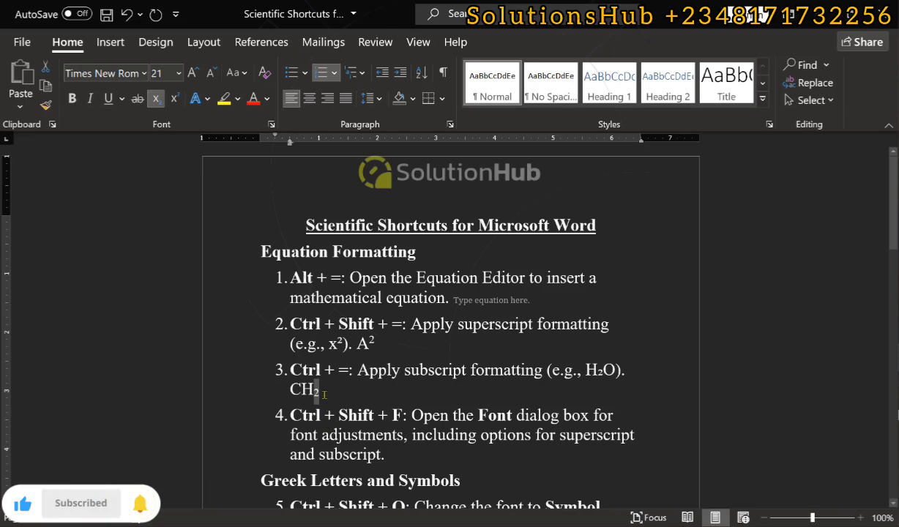
# Open the Font dialog from the end of item 4 to view its font and effects options, and close it without changes.
pyautogui.scroll(-2, 423, 465)
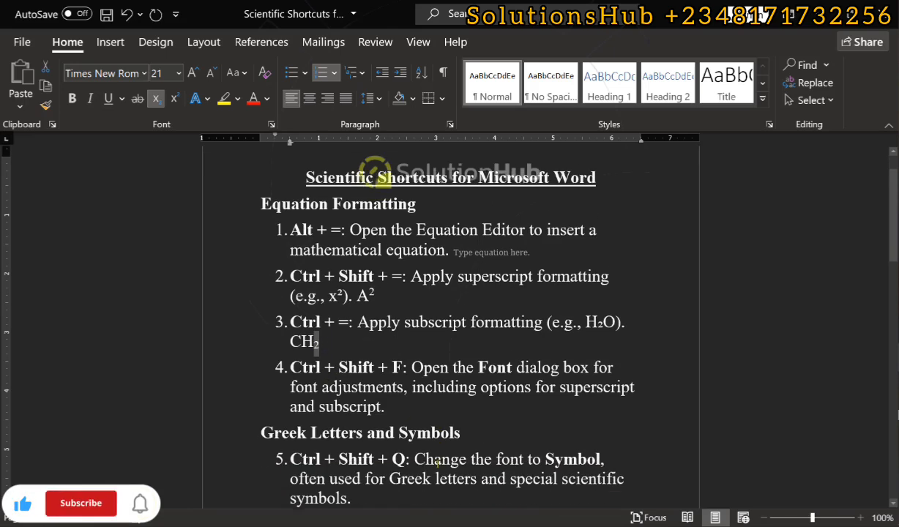
pyautogui.click(408, 401)
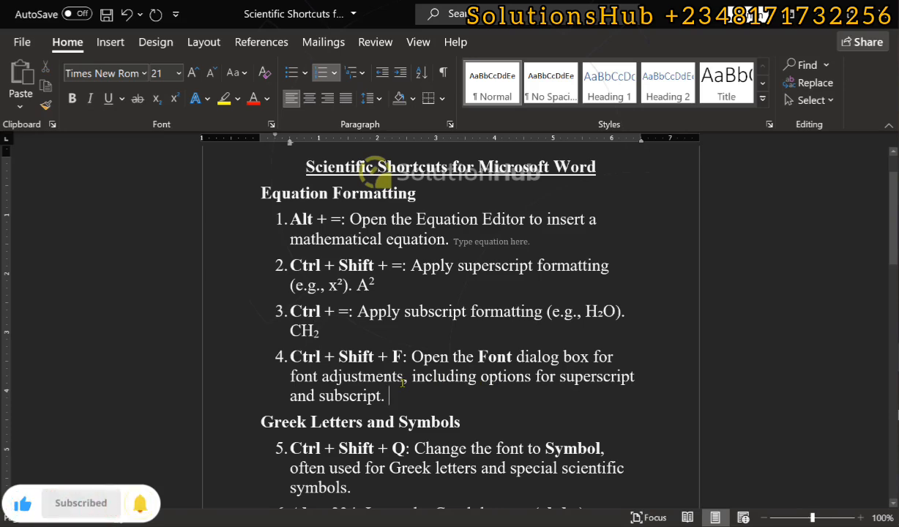
pyautogui.hotkey('ctrl', 'shift', 'f')
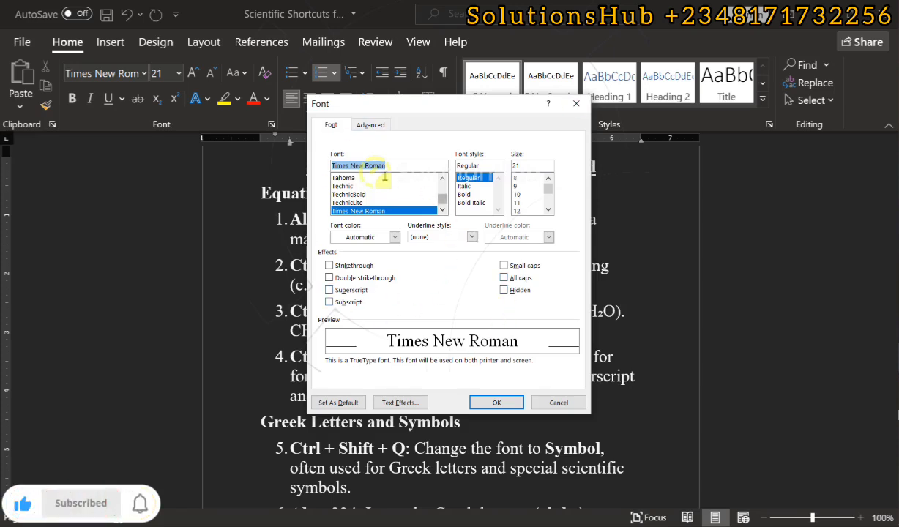
pyautogui.click(575, 103)
# Add the word APPLE at the end of item 5 and change its font to Symbol.
pyautogui.scroll(-3, 397, 349)
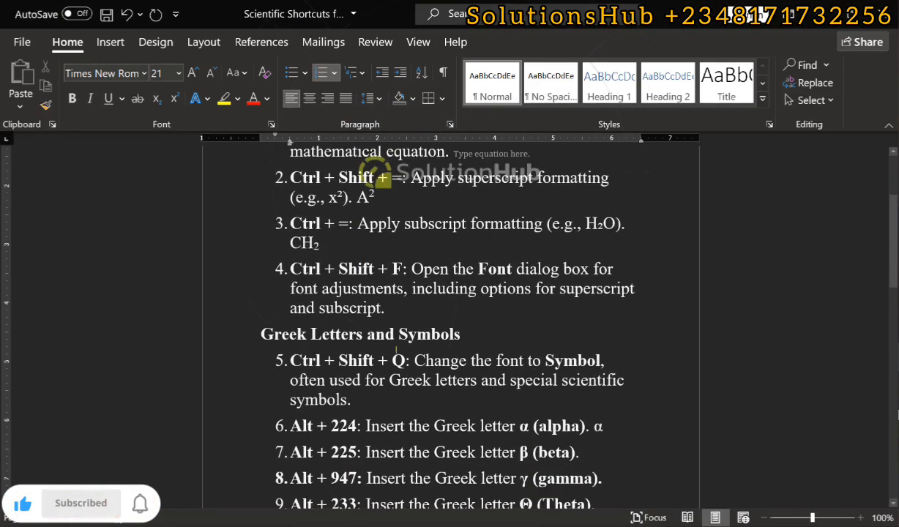
pyautogui.scroll(-1, 409, 386)
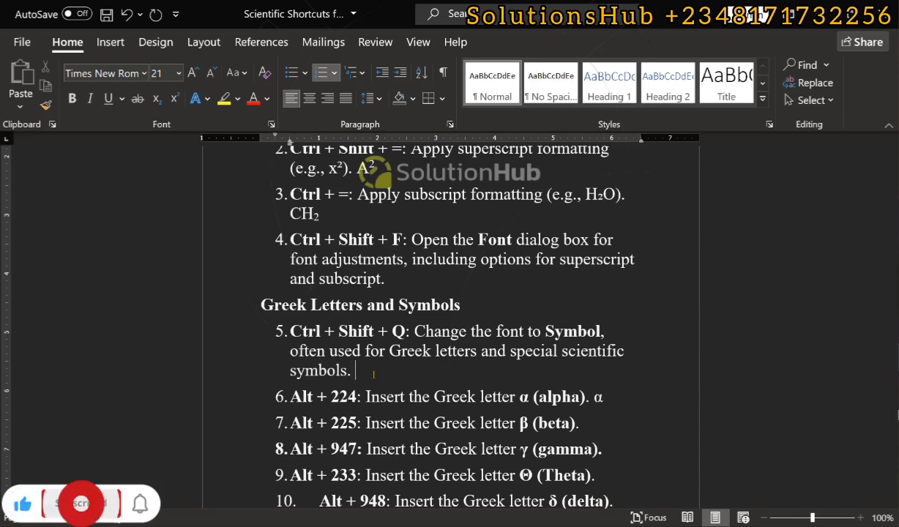
pyautogui.write('APPLE')
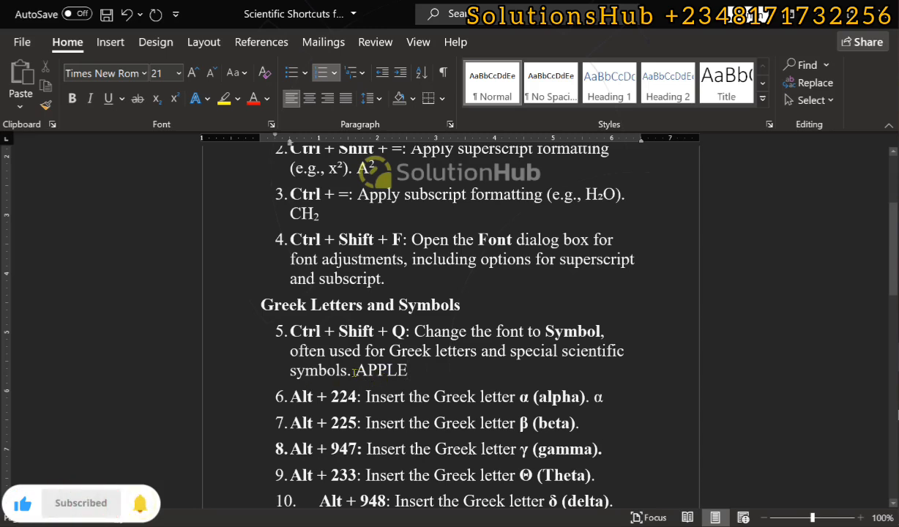
pyautogui.doubleClick(382, 373)
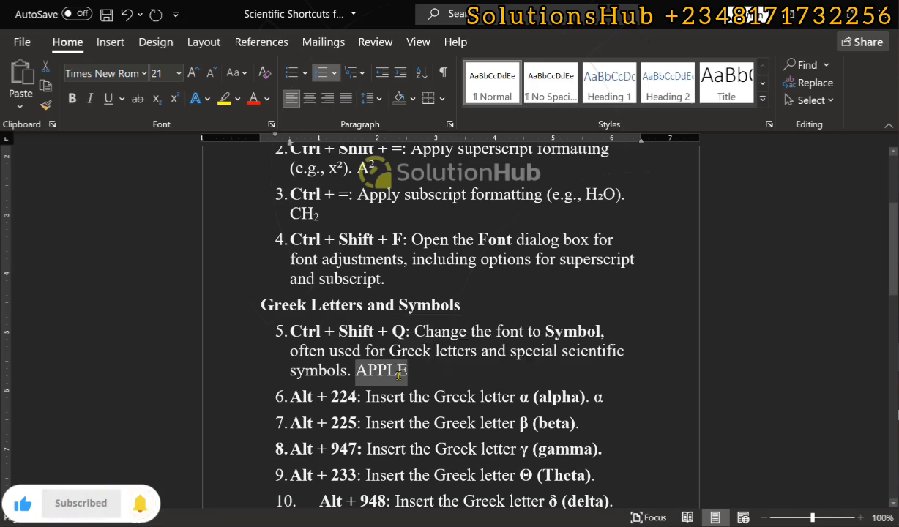
pyautogui.hotkey('ctrl', 'shift', 'q')
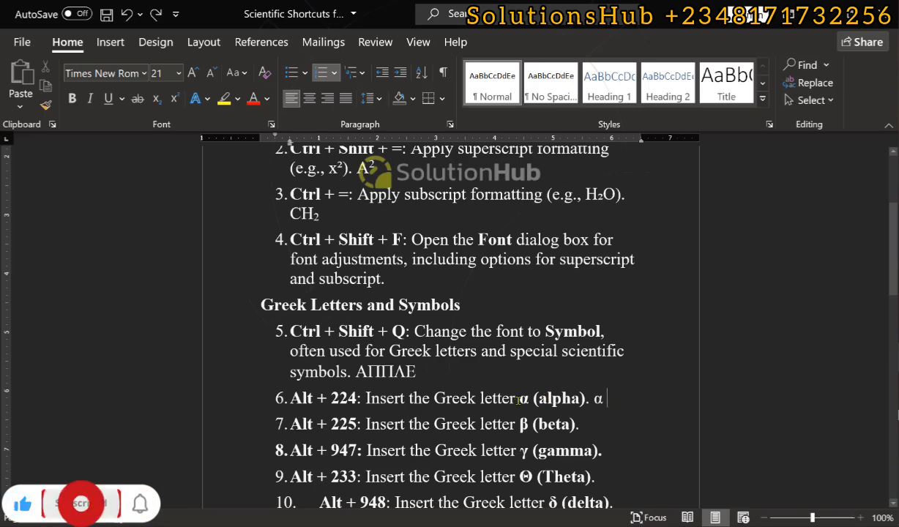
# Insert the characters α, ß and γ at the ends of the alpha, beta and gamma items respectively.
pyautogui.scroll(-1, 518, 399)
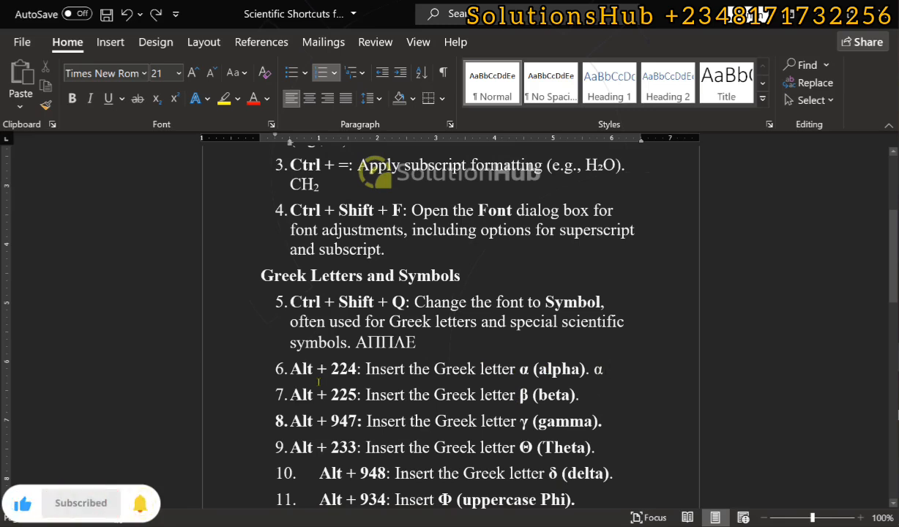
pyautogui.write('α')
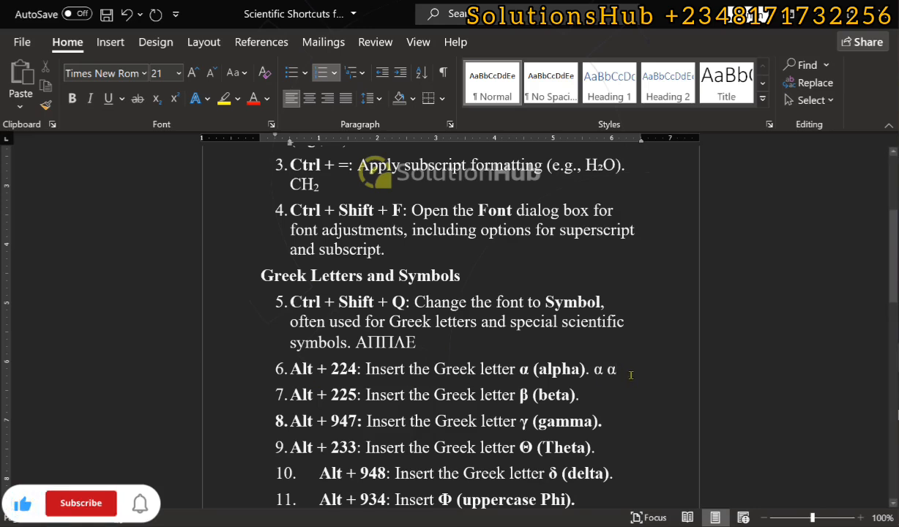
pyautogui.click(595, 401)
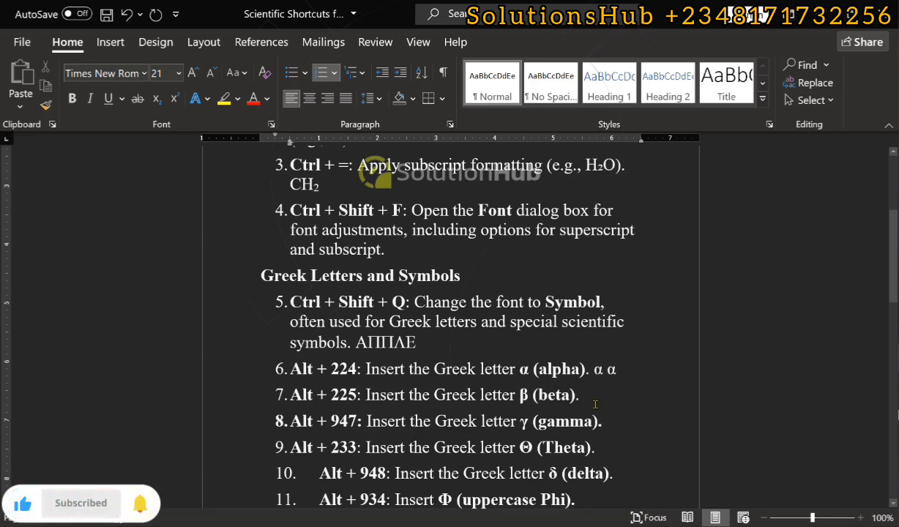
pyautogui.write('ß')
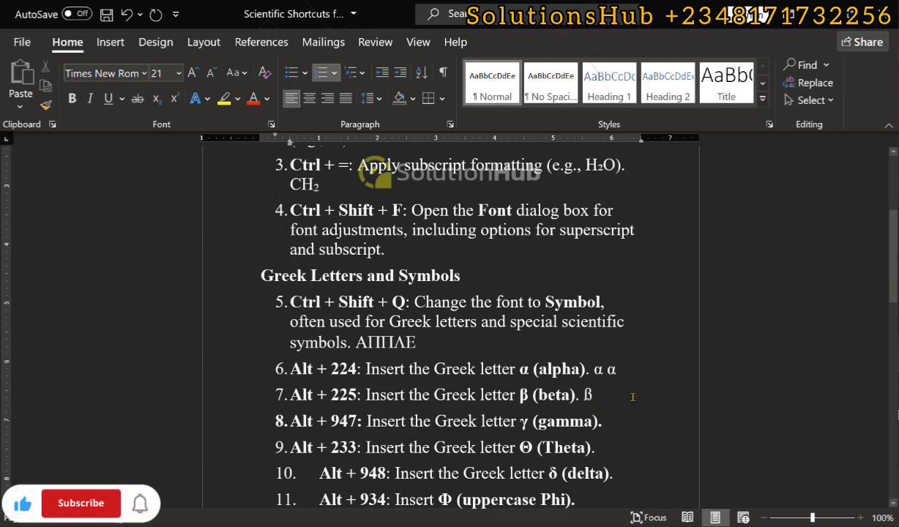
pyautogui.click(622, 420)
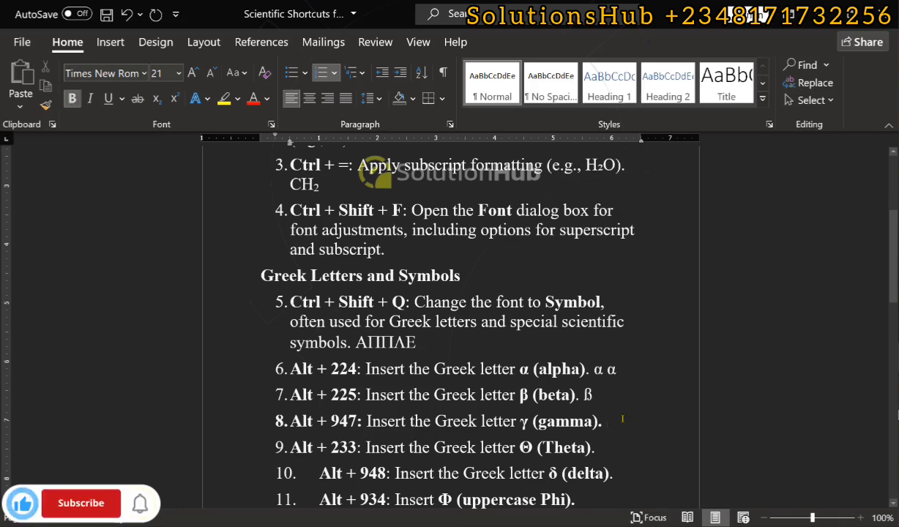
pyautogui.write('γ')
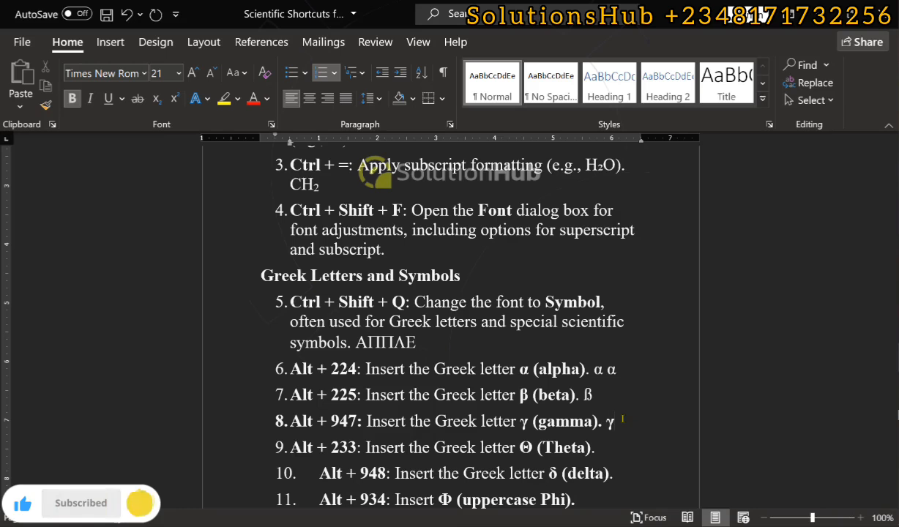
# Insert the Greek letters Θ, δ and Φ at the ends of the Theta, delta and uppercase Phi items respectively.
pyautogui.scroll(-2, 636, 409)
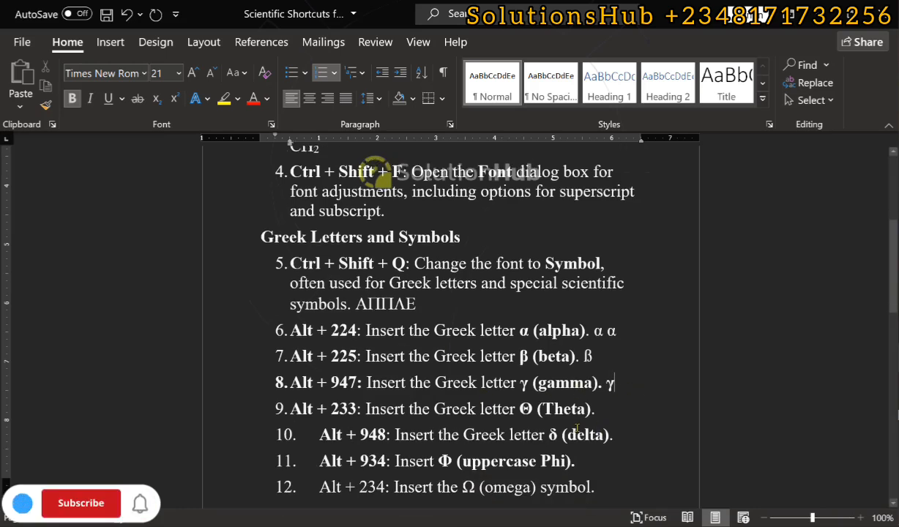
pyautogui.click(611, 390)
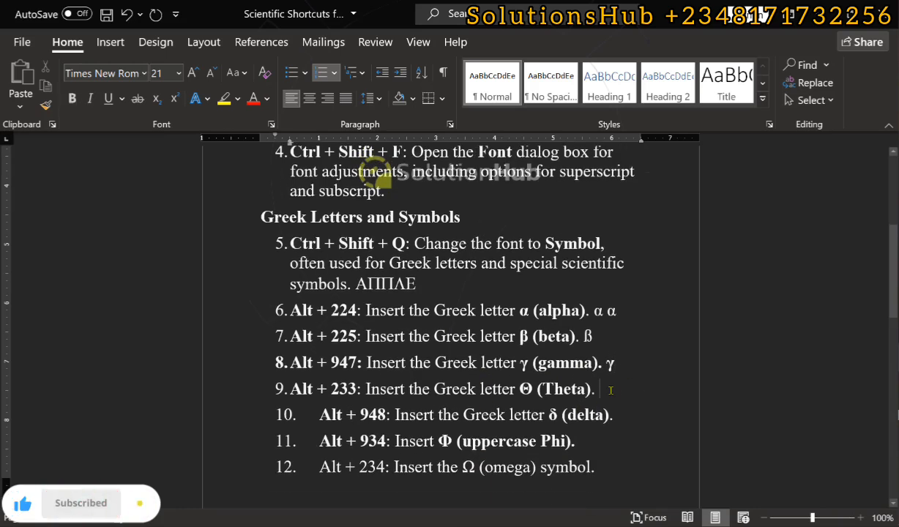
pyautogui.click(610, 389)
pyautogui.write('Θ')
pyautogui.click(631, 417)
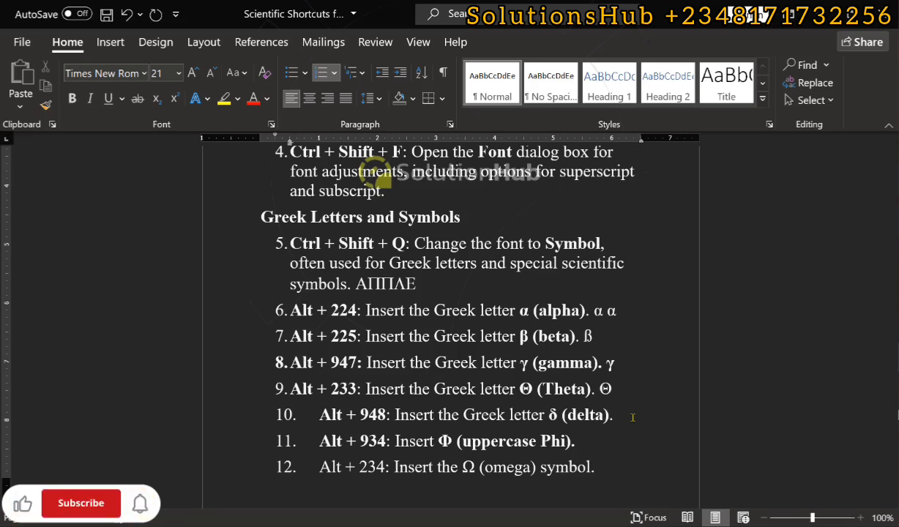
pyautogui.write('δ')
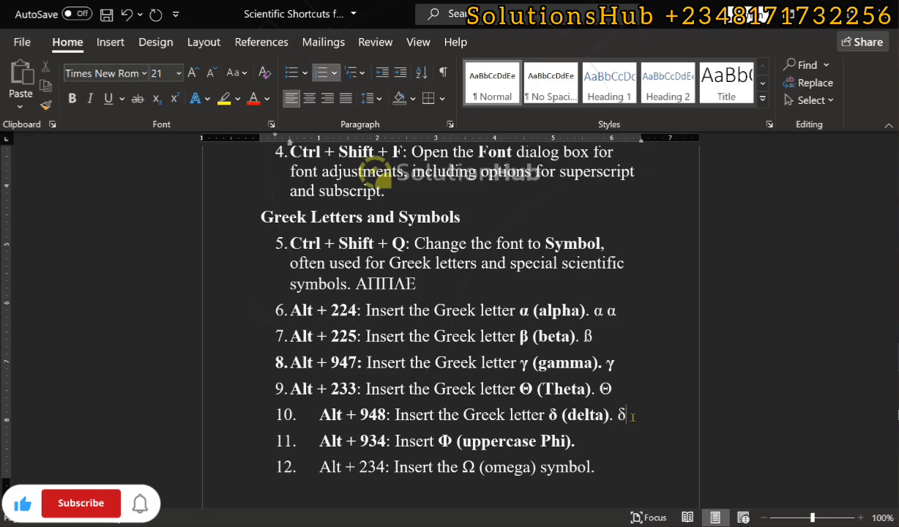
pyautogui.click(597, 439)
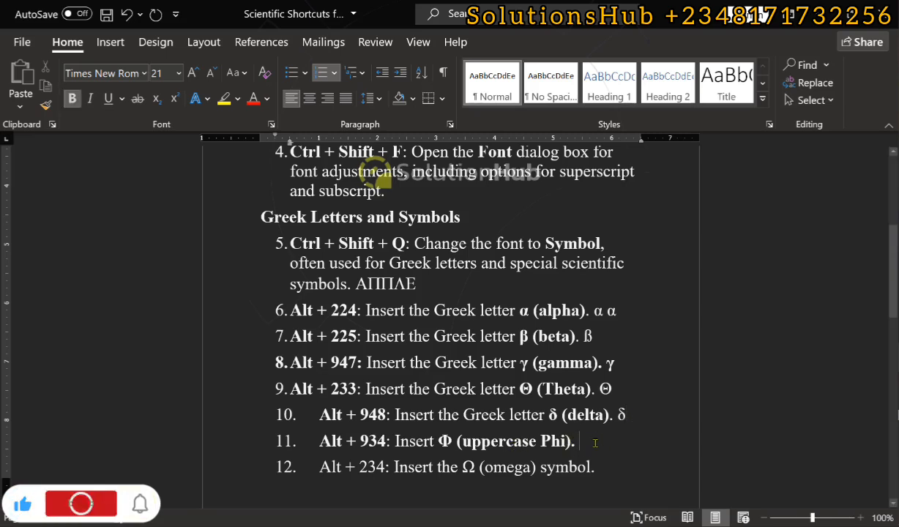
pyautogui.write('Φ')
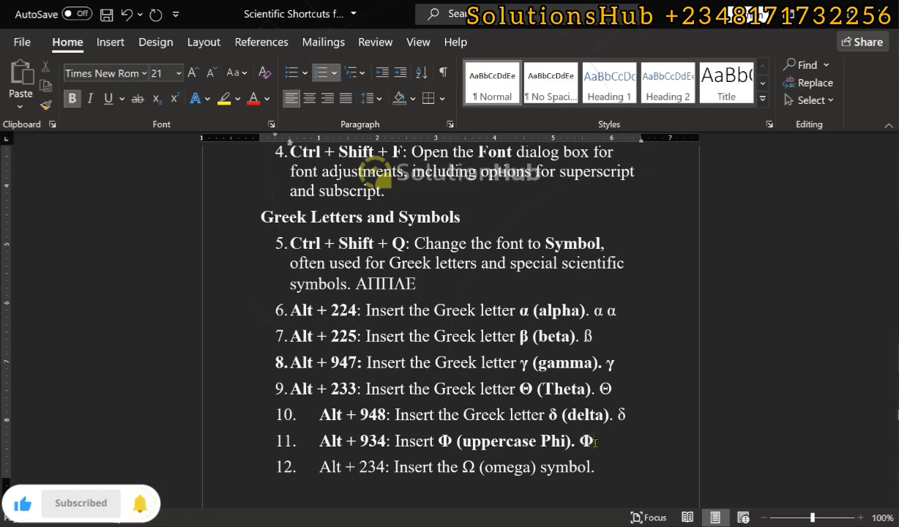
# Insert the symbols Ω, Σ and π at the ends of the omega, uppercase sigma and pi items respectively.
pyautogui.scroll(-2, 600, 417)
pyautogui.click(625, 374)
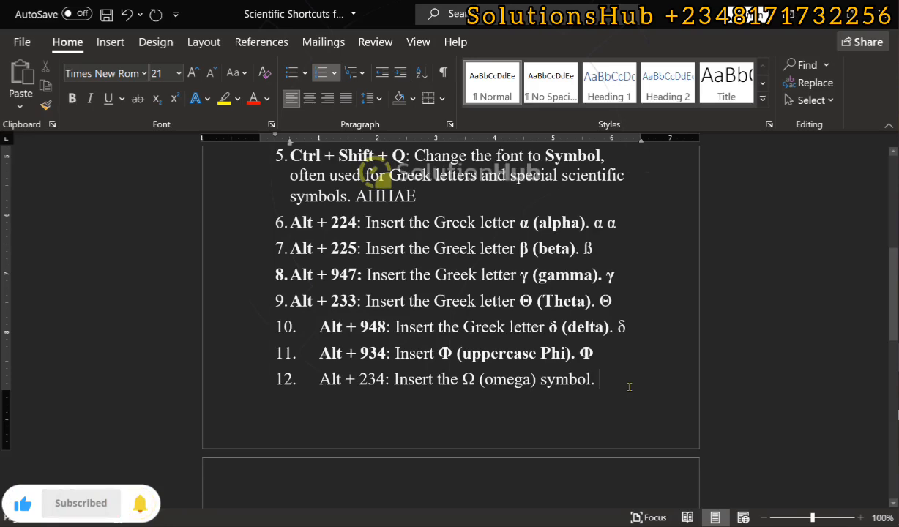
pyautogui.write('Ω')
pyautogui.scroll(-5, 625, 373)
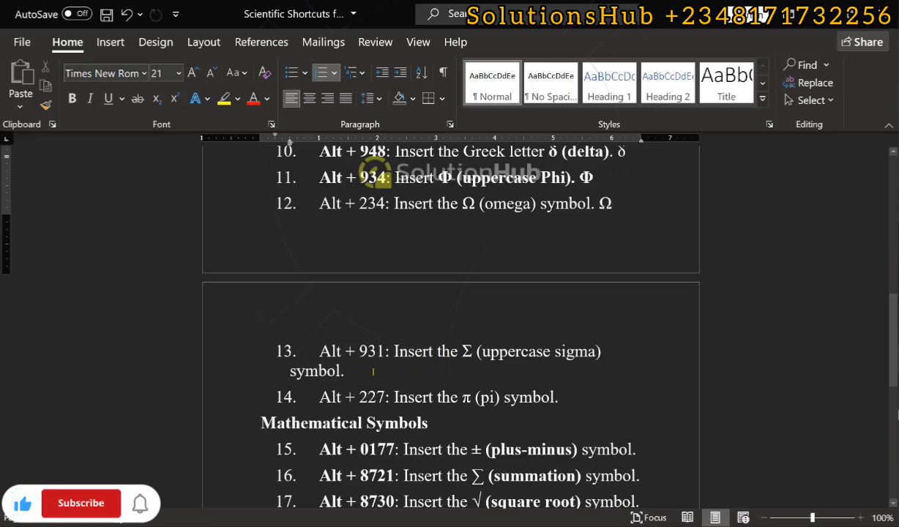
pyautogui.click(373, 371)
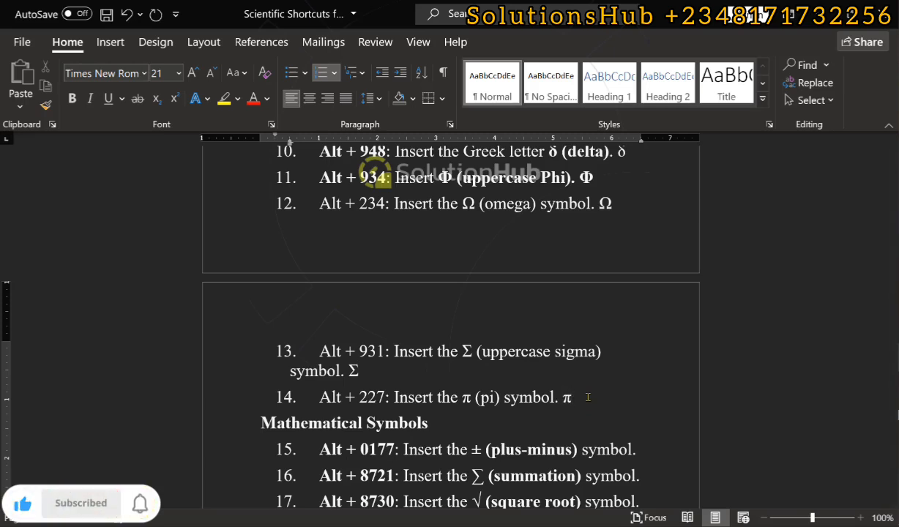
pyautogui.scroll(5, 587, 397)
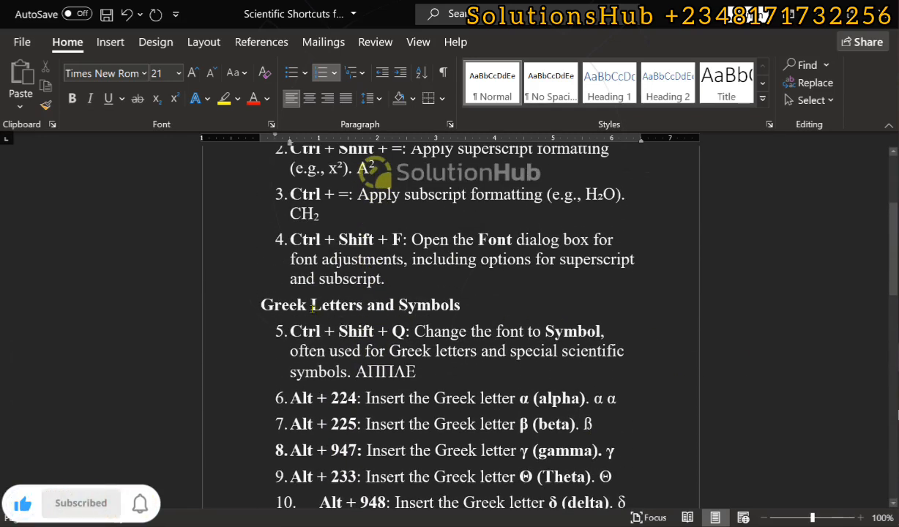
pyautogui.scroll(-5, 368, 311)
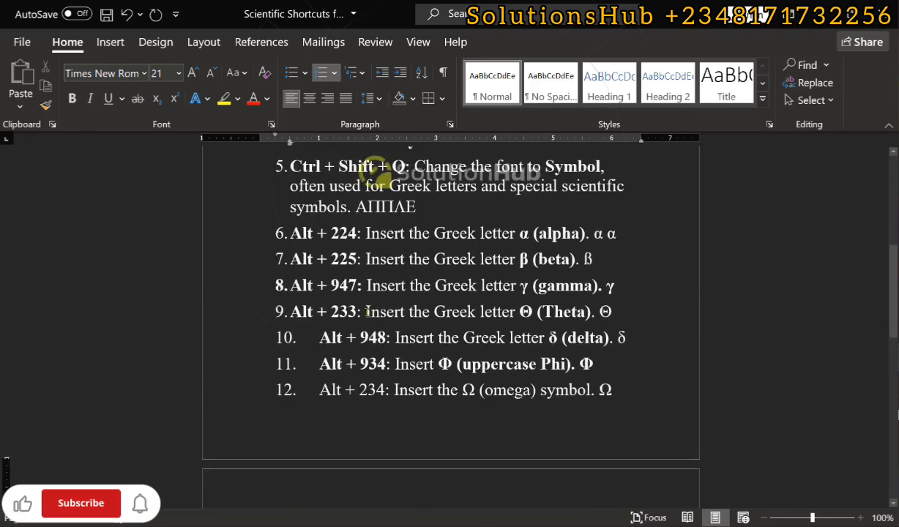
pyautogui.scroll(-1, 394, 416)
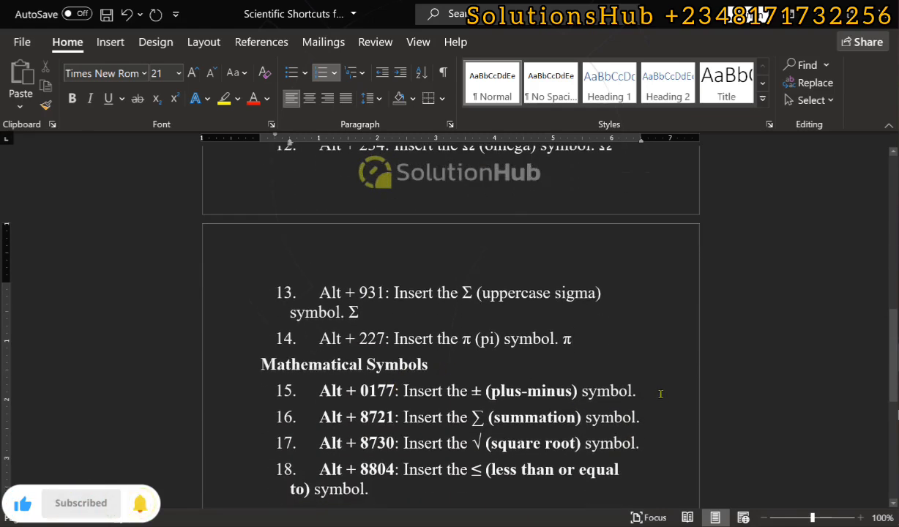
# Insert the symbols ±, ∑ and √ at the ends of the plus-minus, summation and square root items respectively.
pyautogui.click(660, 394)
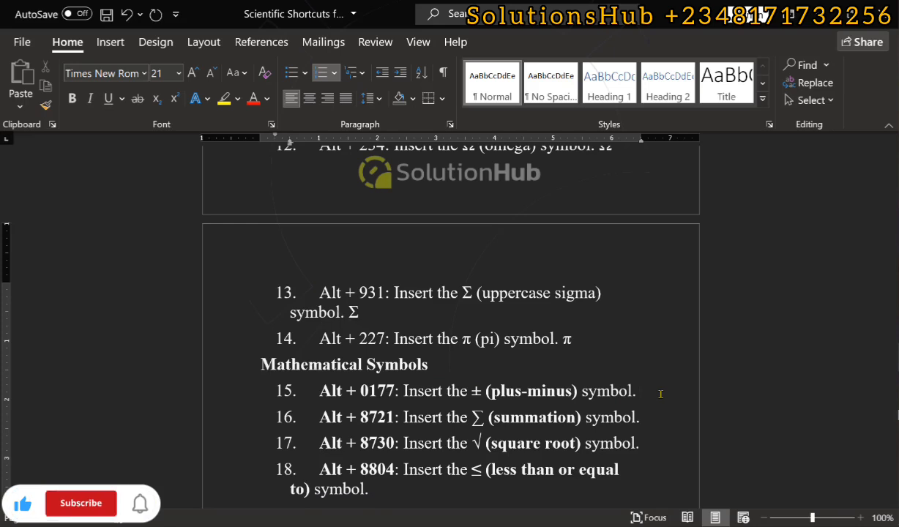
pyautogui.hotkey('shift', 'Return')
pyautogui.write('±')
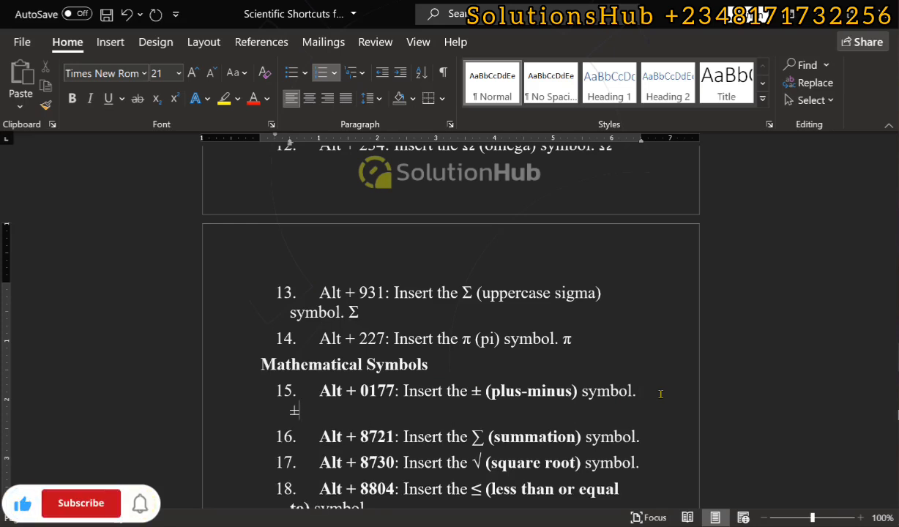
pyautogui.scroll(4, 423, 234)
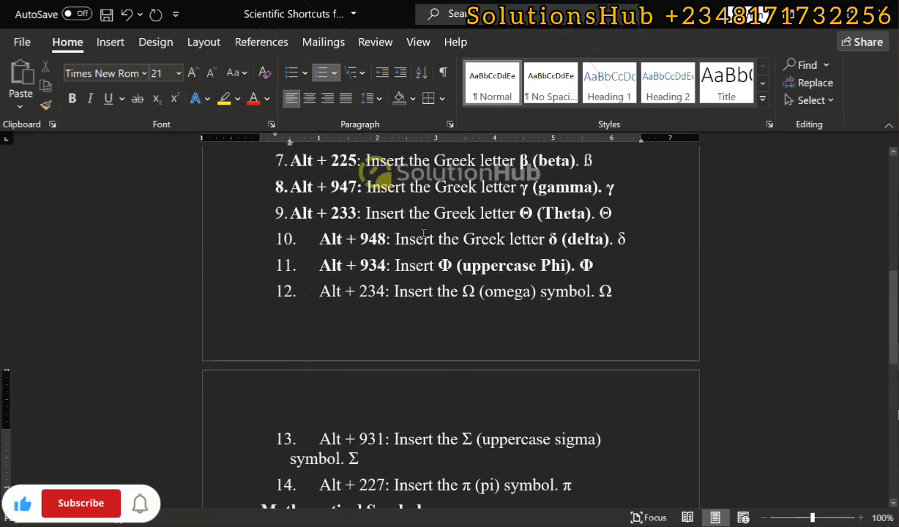
pyautogui.scroll(-2, 460, 337)
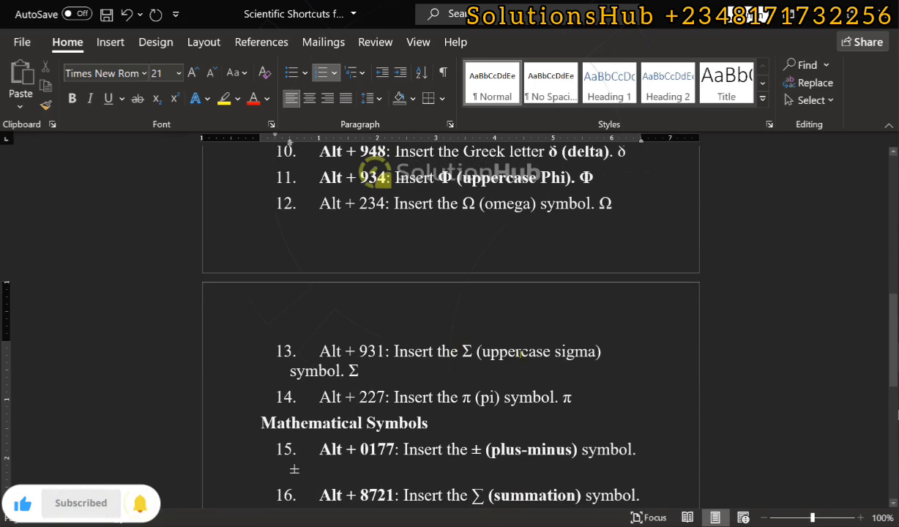
pyautogui.scroll(-2, 515, 353)
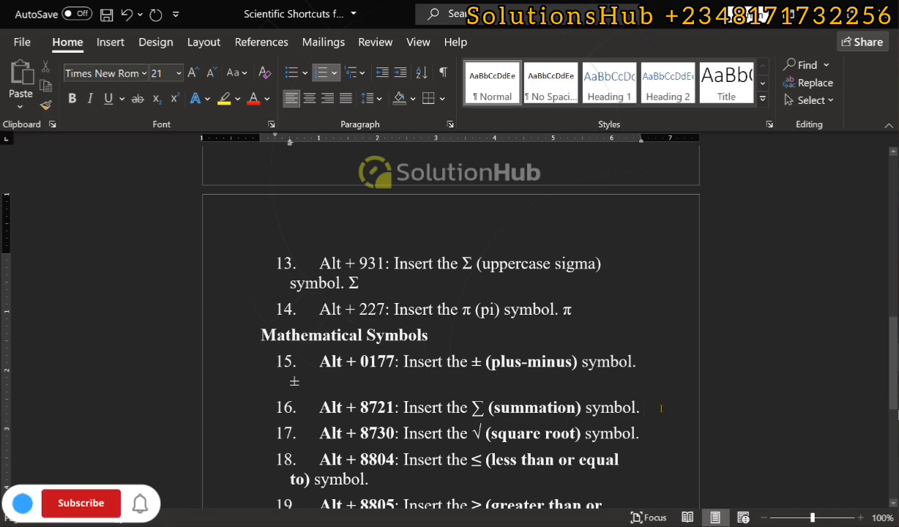
pyautogui.write('∑')
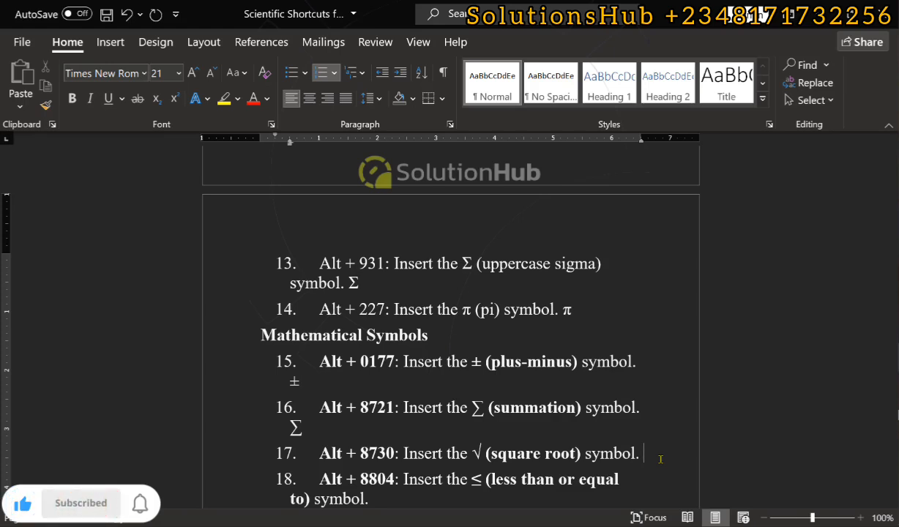
pyautogui.write('√')
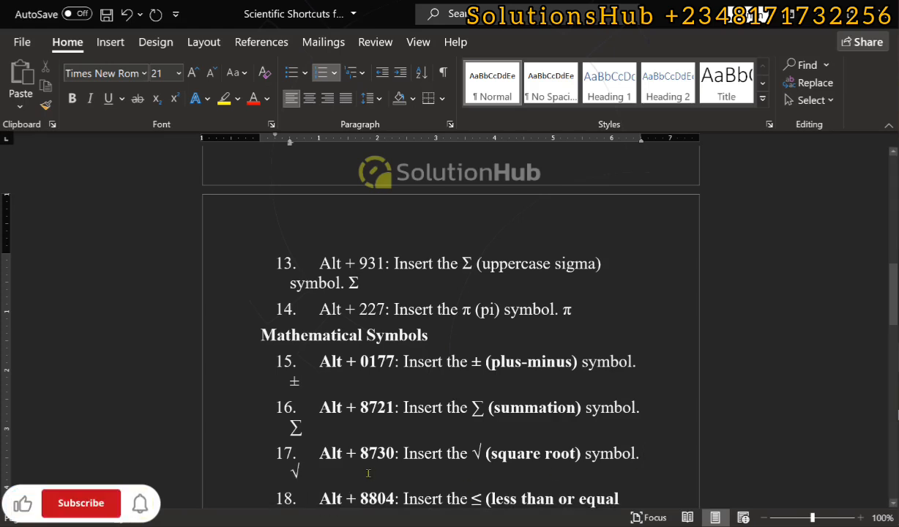
pyautogui.write('(')
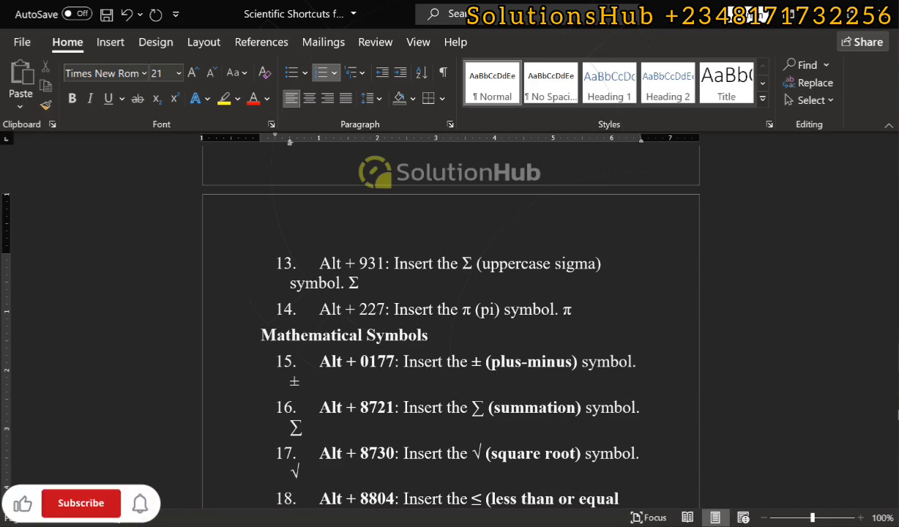
# Insert ≤ at the end of the less-than-or-equal item and ≥ at the end of the greater-than-or-equal item.
pyautogui.scroll(-3, 428, 469)
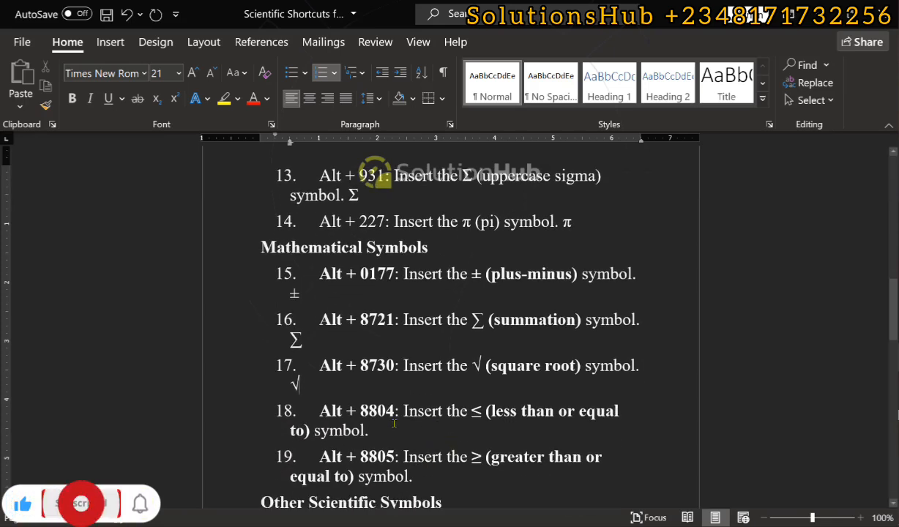
pyautogui.click(386, 426)
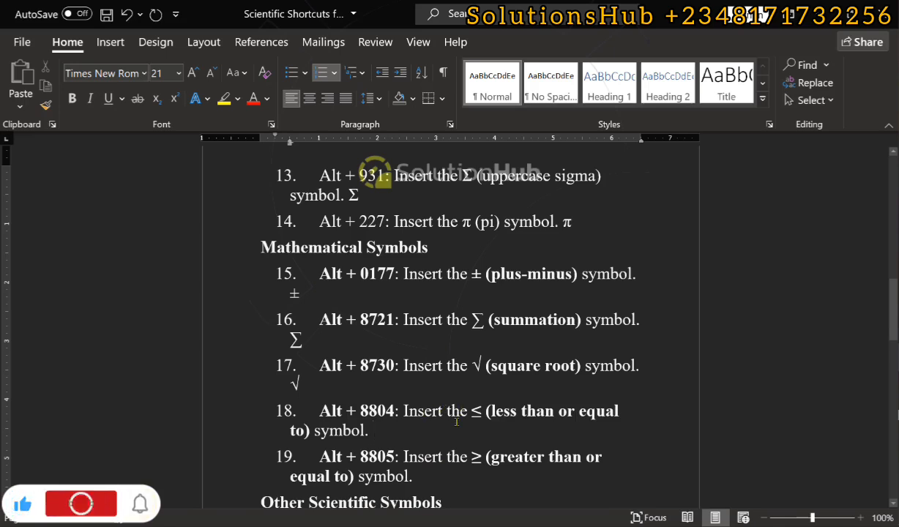
pyautogui.write('≤')
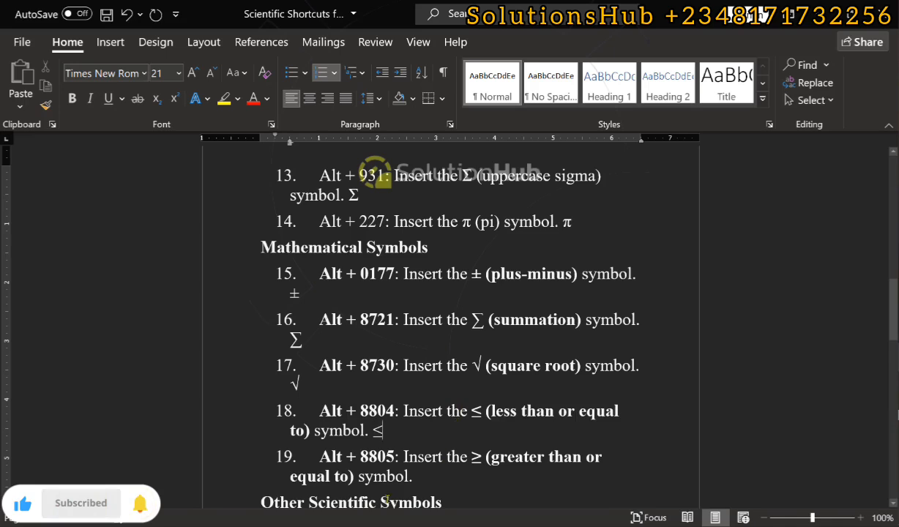
pyautogui.click(424, 479)
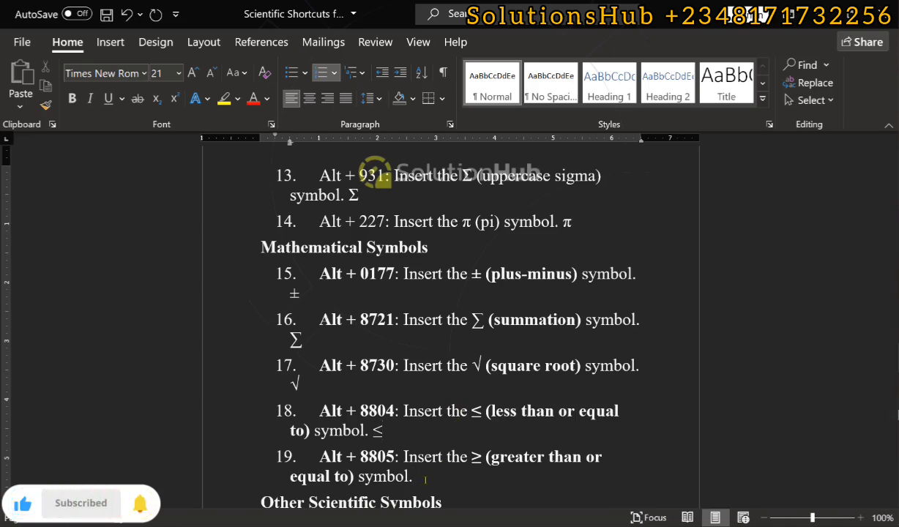
pyautogui.write('≥')
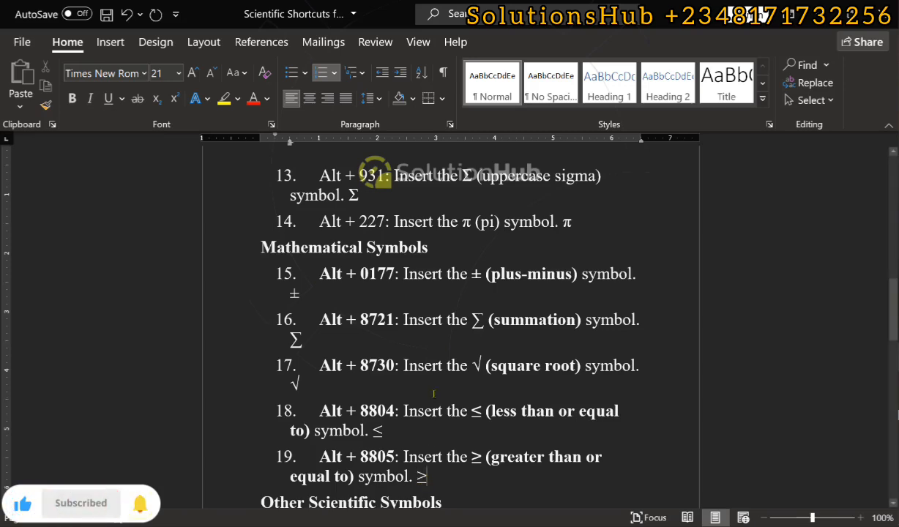
# Add the example 90° with a degree symbol at the end of item 20 under Other Scientific Symbols.
pyautogui.scroll(-3, 434, 393)
pyautogui.scroll(-1, 434, 393)
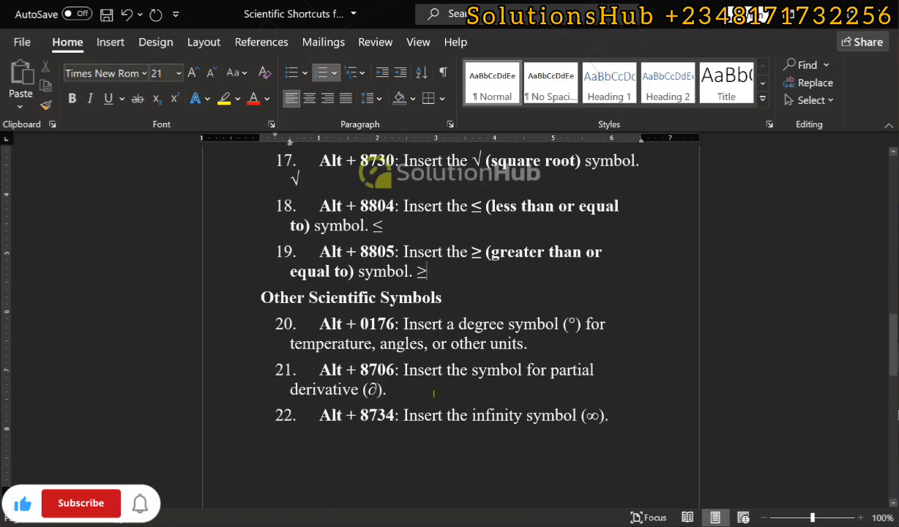
pyautogui.scroll(-2, 434, 393)
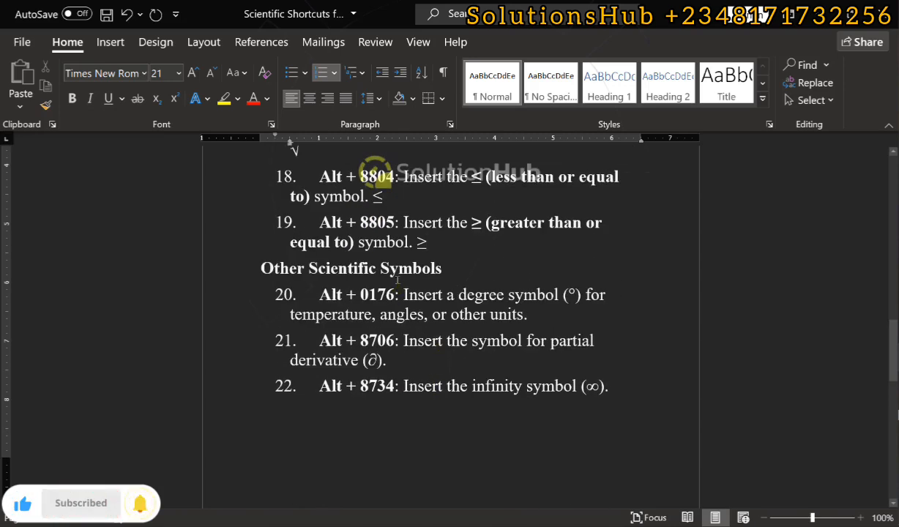
pyautogui.scroll(8, 451, 256)
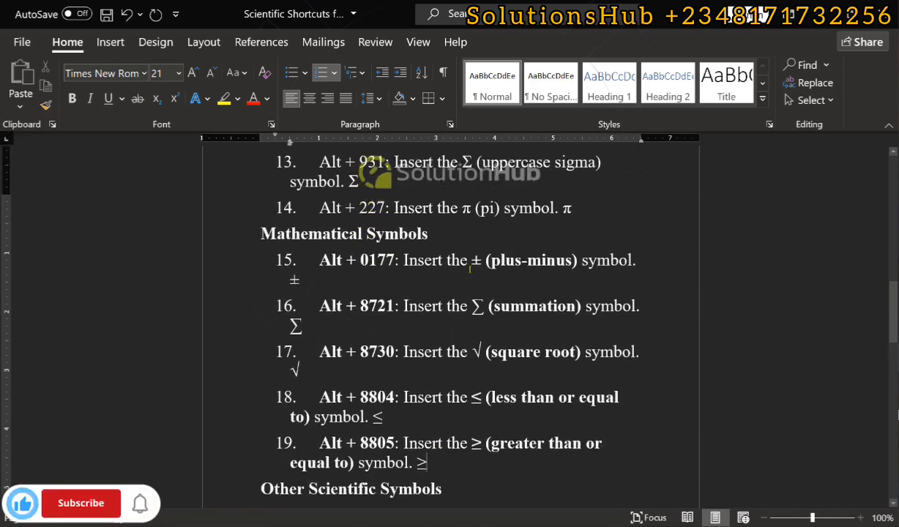
pyautogui.scroll(-6, 393, 299)
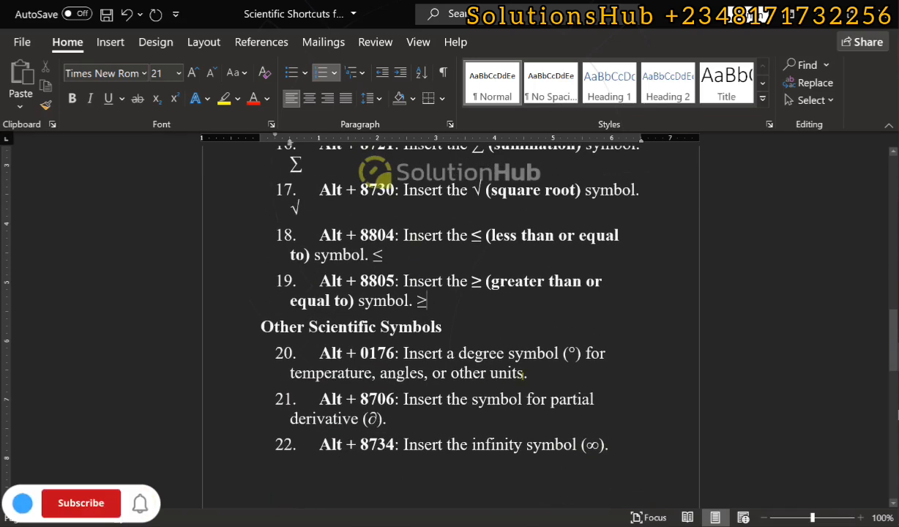
pyautogui.click(536, 373)
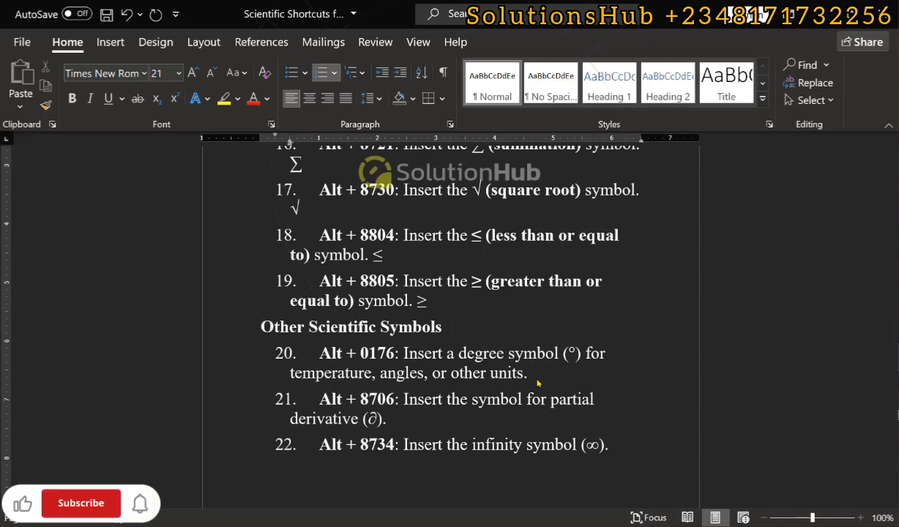
pyautogui.write('°')
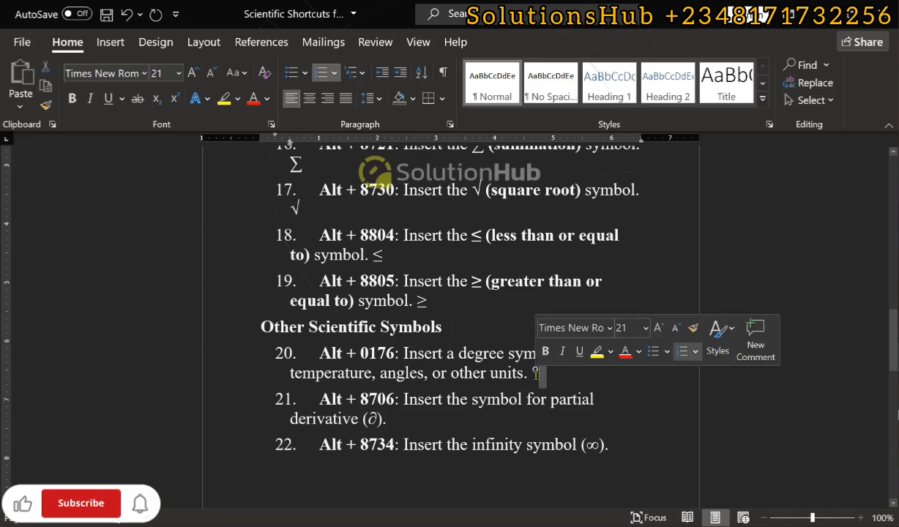
pyautogui.click(532, 374)
pyautogui.write('90')
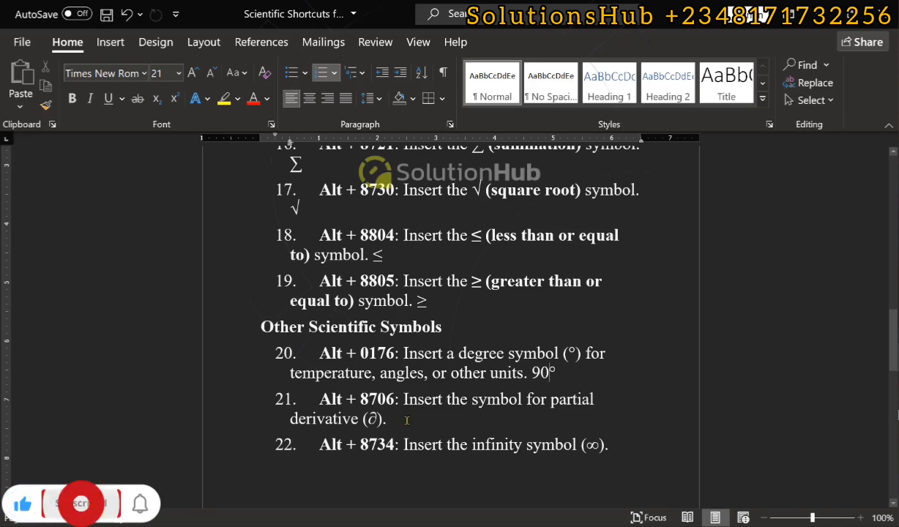
# Insert ∂ at the end of the partial derivative item and ∞ at the end of the infinity item.
pyautogui.click(406, 415)
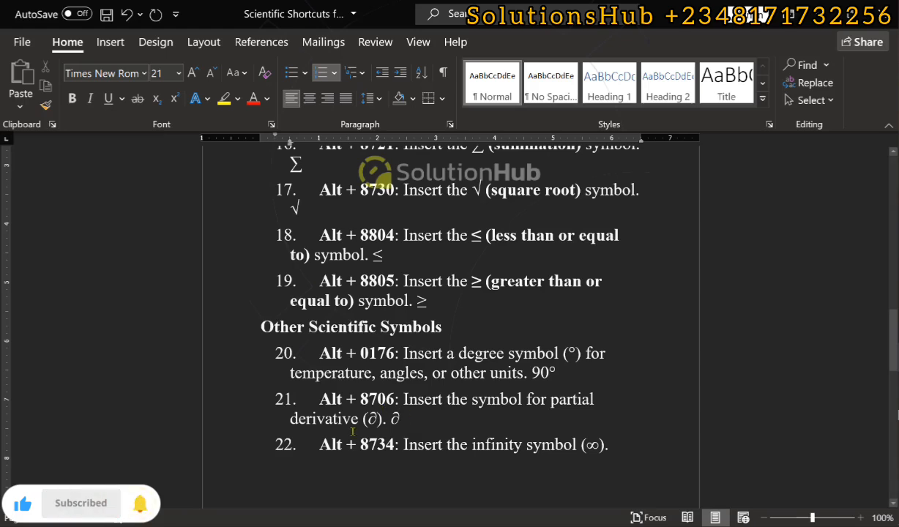
pyautogui.scroll(-4, 416, 422)
pyautogui.scroll(2, 415, 422)
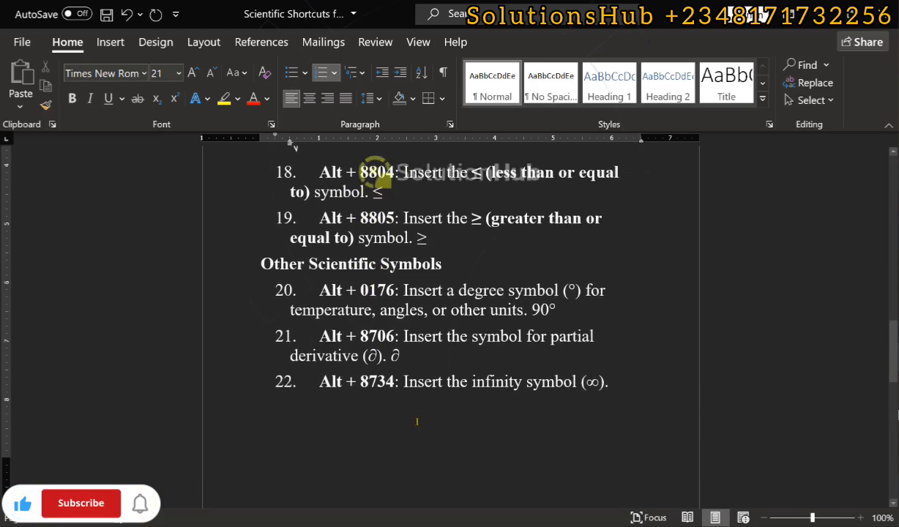
pyautogui.click(605, 389)
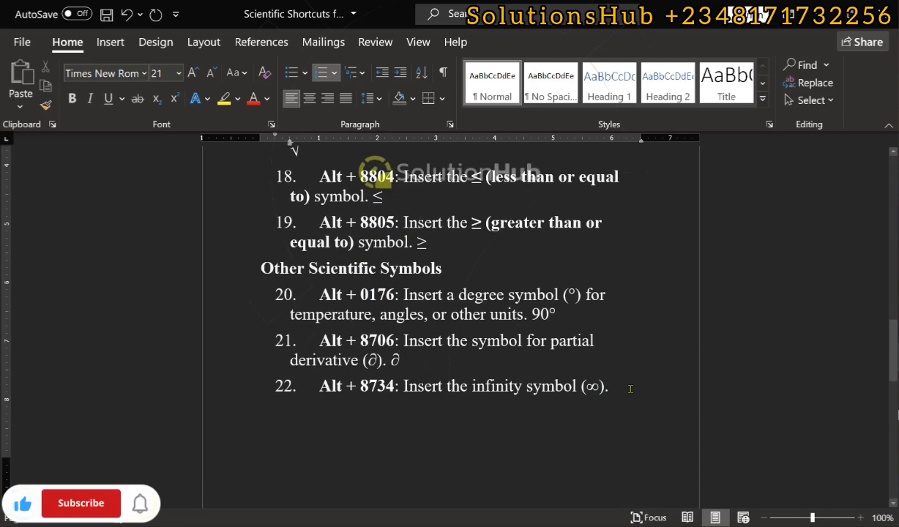
pyautogui.write('∞')
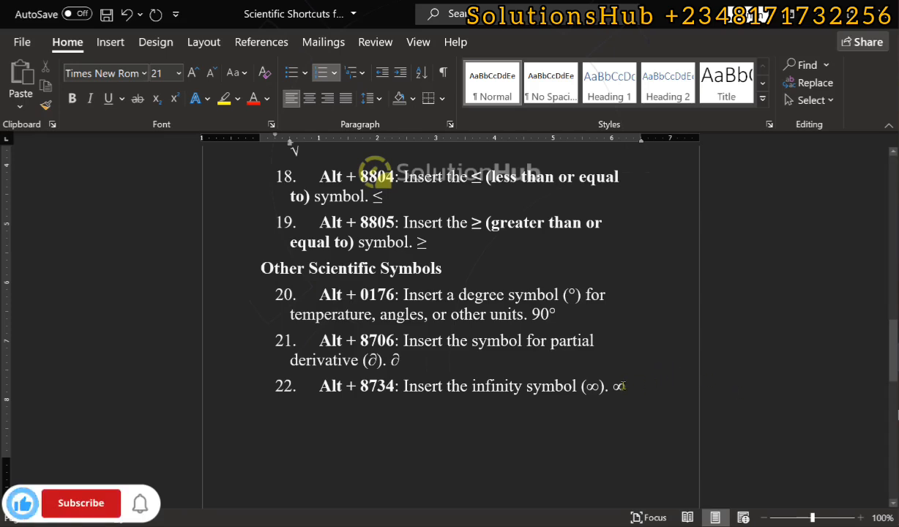
# Insert the section symbol § at the end of item 23 on the last page.
pyautogui.scroll(-4, 623, 385)
pyautogui.scroll(-2, 523, 367)
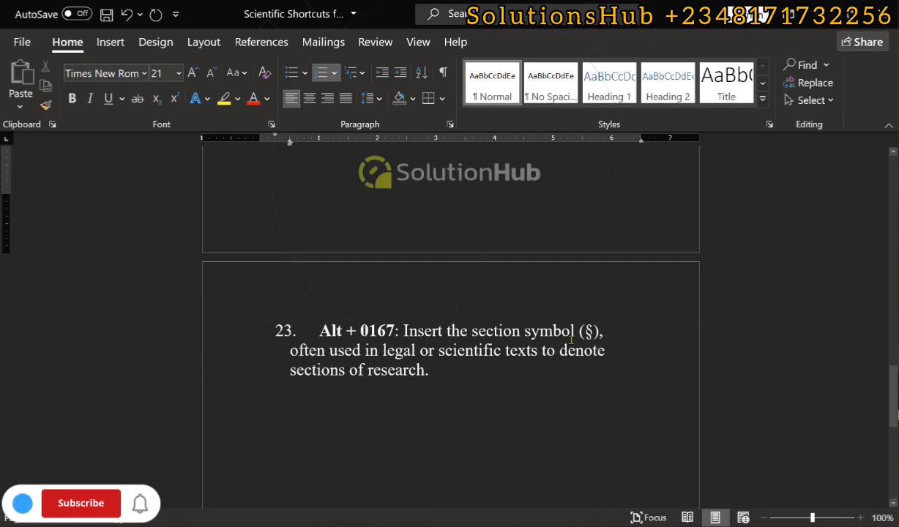
pyautogui.click(457, 371)
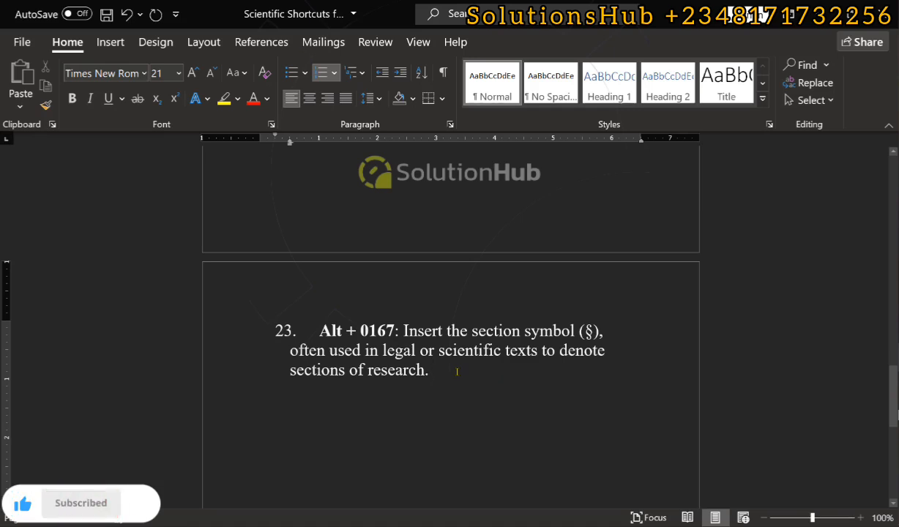
pyautogui.write('§')
# Review the whole shortcut list from Equation Formatting through Other Scientific Symbols, including the examples added after the items.
pyautogui.scroll(5, 408, 382)
pyautogui.scroll(18, 390, 380)
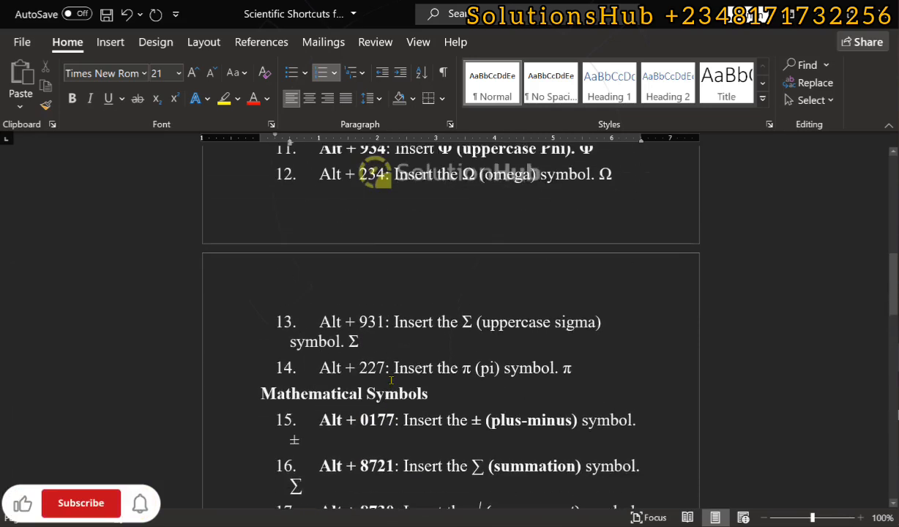
pyautogui.scroll(4, 391, 380)
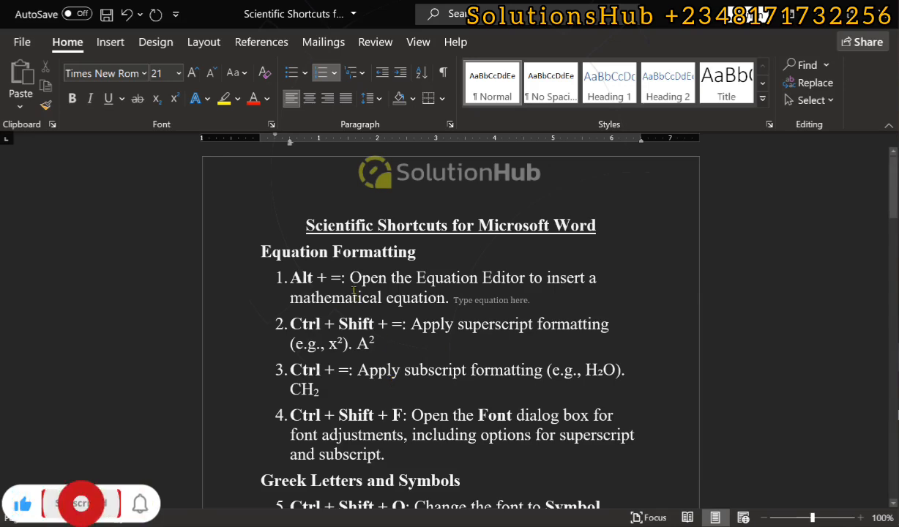
pyautogui.scroll(-3, 380, 277)
pyautogui.scroll(3, 380, 277)
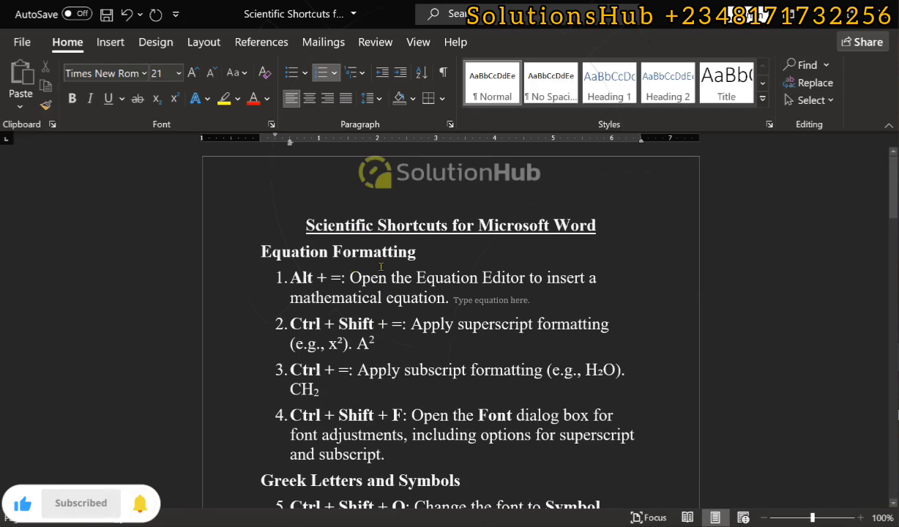
pyautogui.scroll(-5, 380, 267)
pyautogui.scroll(-5, 414, 364)
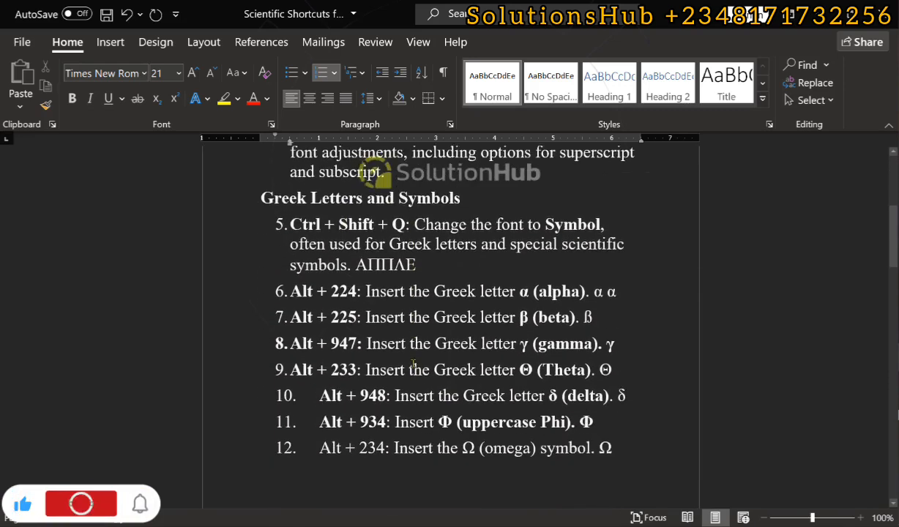
pyautogui.scroll(-20, 414, 364)
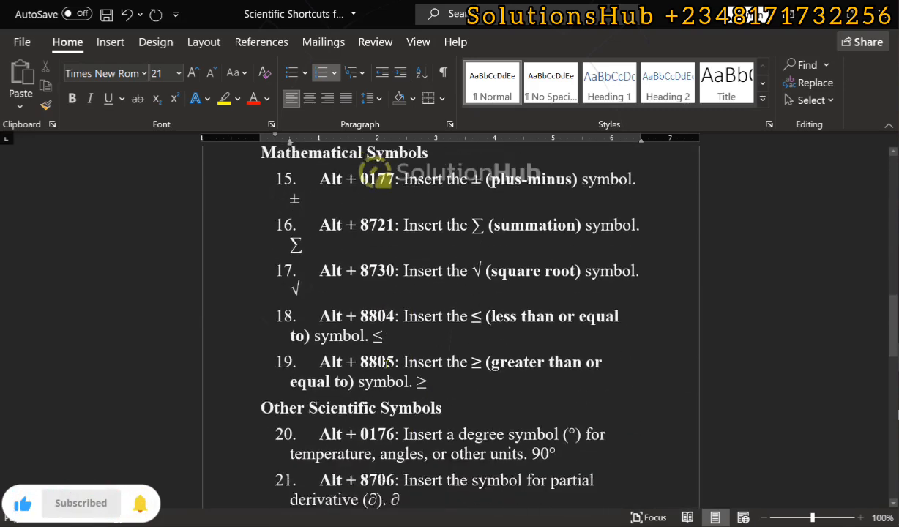
pyautogui.scroll(-9, 386, 362)
pyautogui.scroll(3, 386, 364)
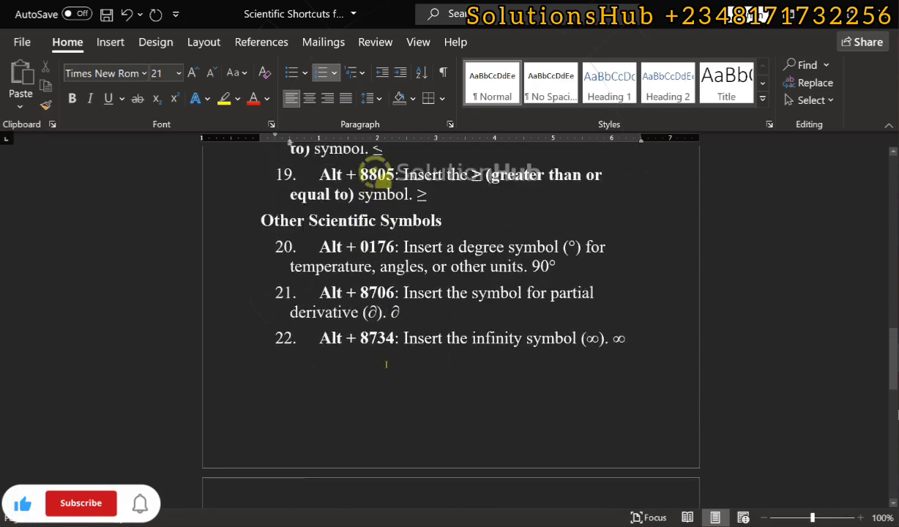
pyautogui.scroll(20, 385, 364)
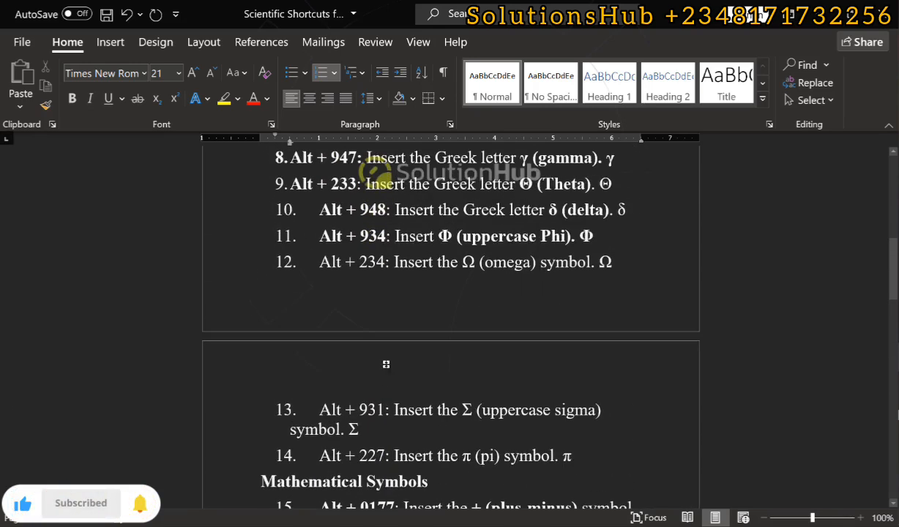
pyautogui.scroll(8, 385, 363)
pyautogui.scroll(6, 385, 363)
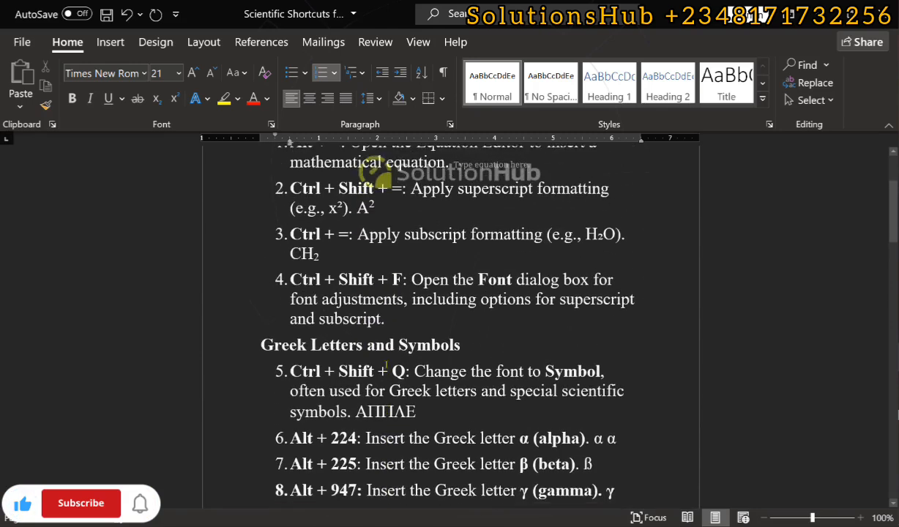
pyautogui.scroll(4, 386, 364)
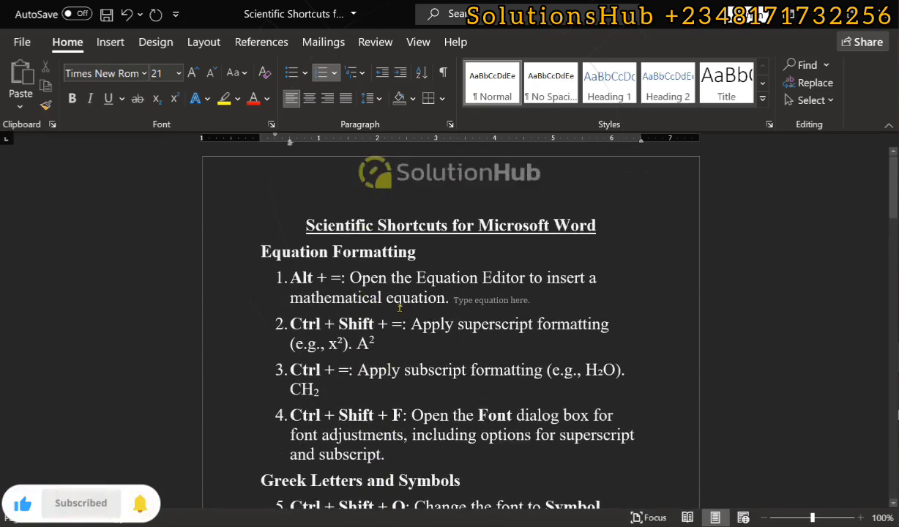